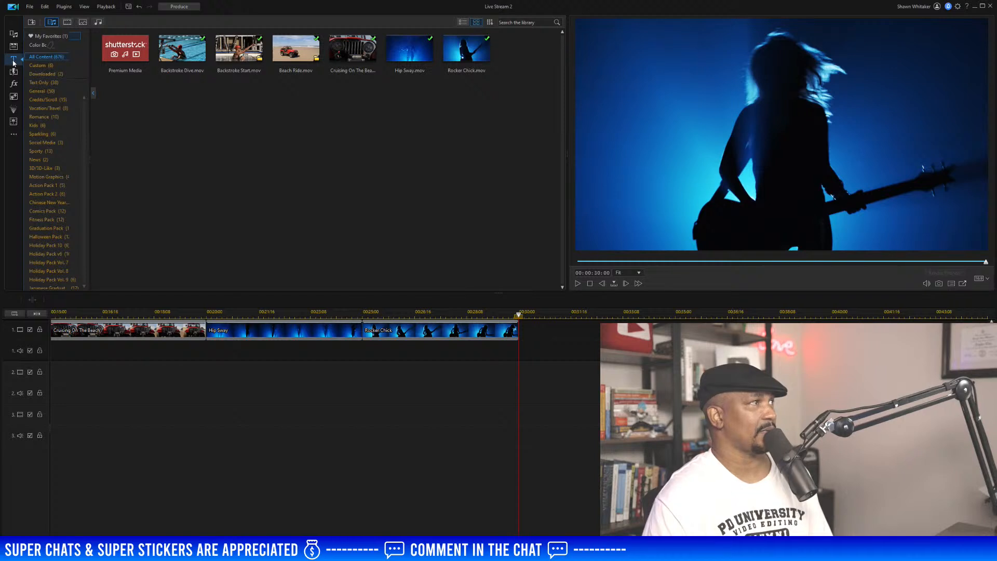
Step: Open the Time Titles category in the title library and preview Time Titles 02, 03 and 04
scroll(63, 139, down, 5)
scroll(64, 139, down, 3)
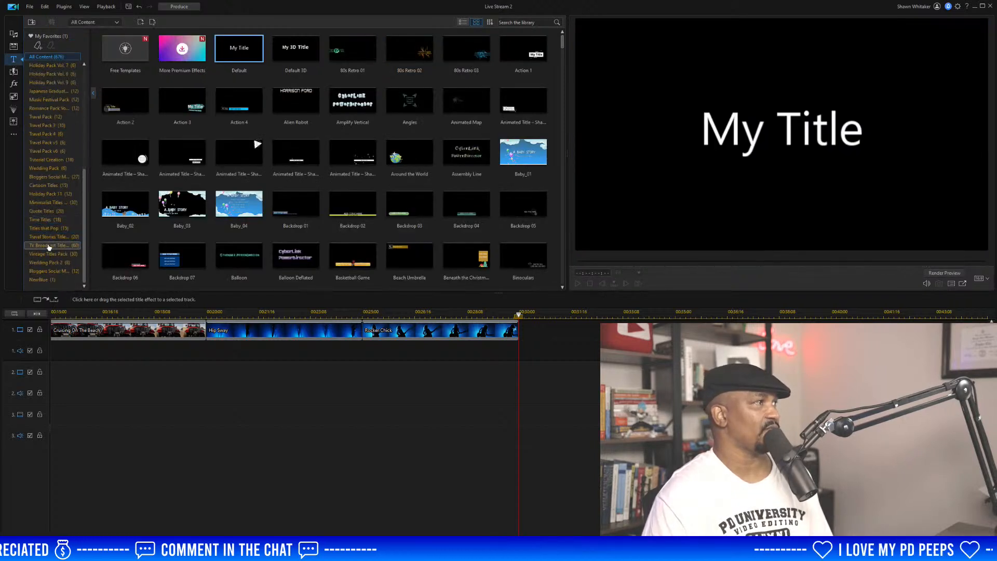
click(47, 220)
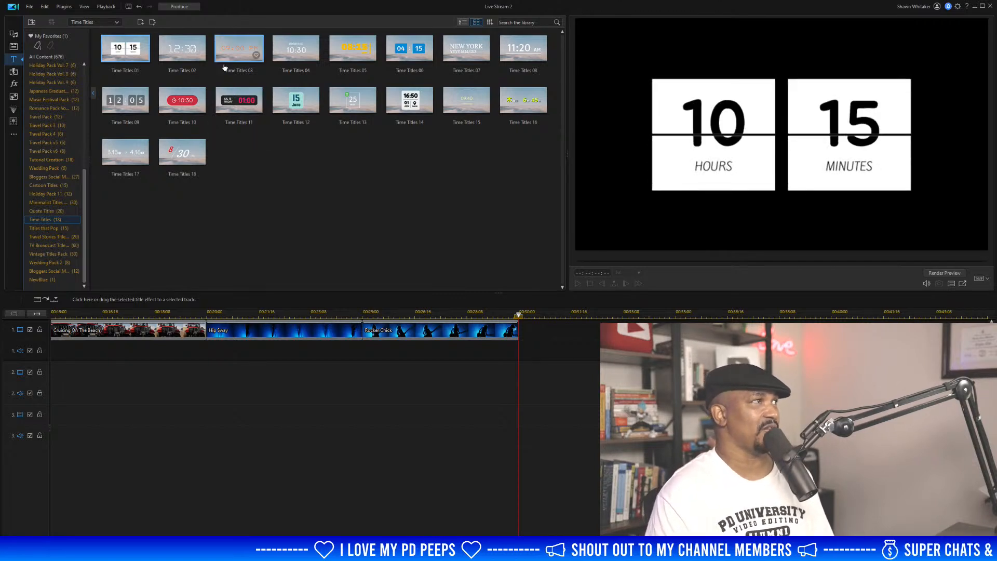
click(193, 58)
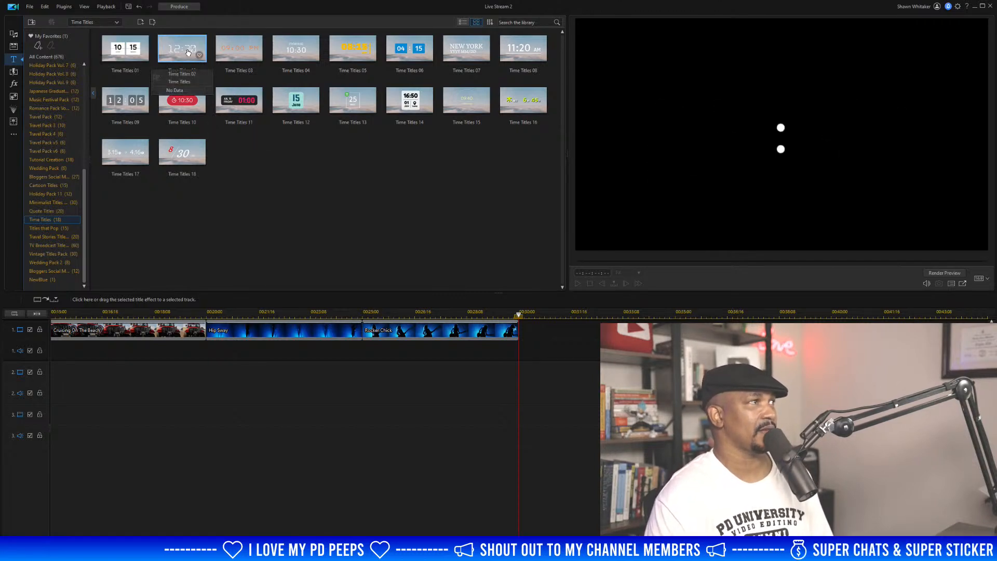
click(239, 54)
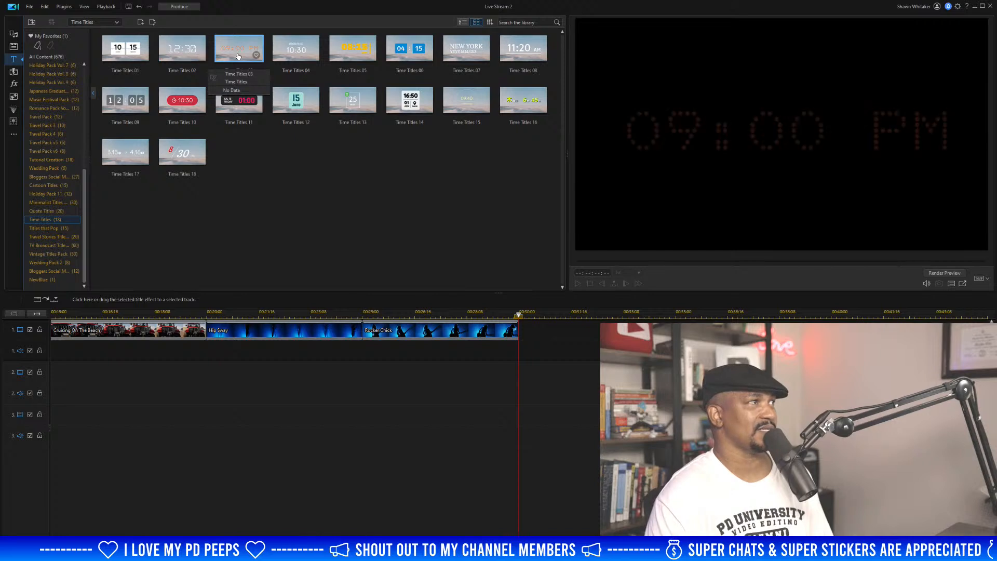
click(296, 50)
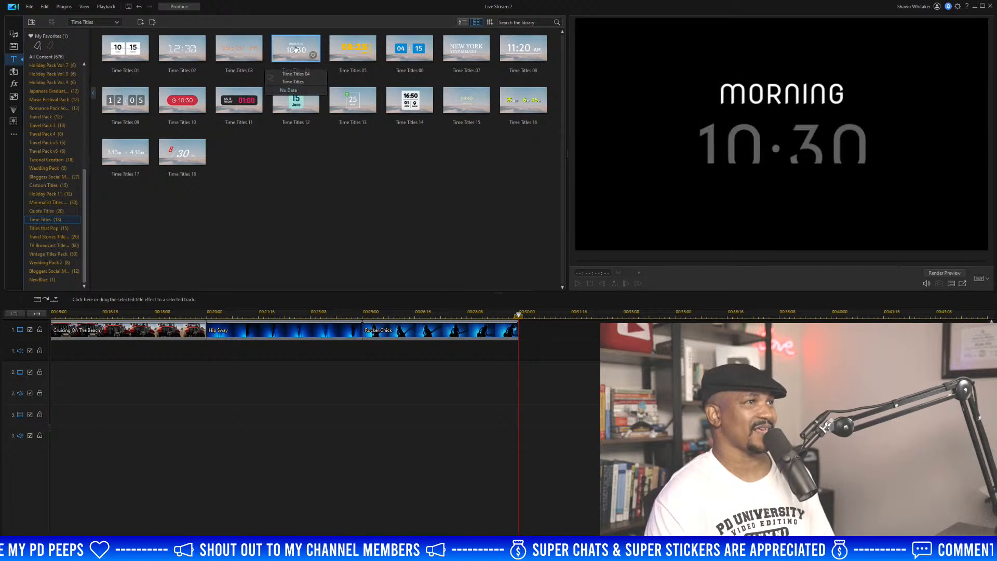
Step: Add Time Titles 01 to the start of video track 2 and play it over the first clip
click(148, 49)
mouse_move(148, 49)
mouse_down()
mouse_move(95, 79)
mouse_move(312, 312)
mouse_move(468, 432)
mouse_up()
drag(159, 533, 47, 379)
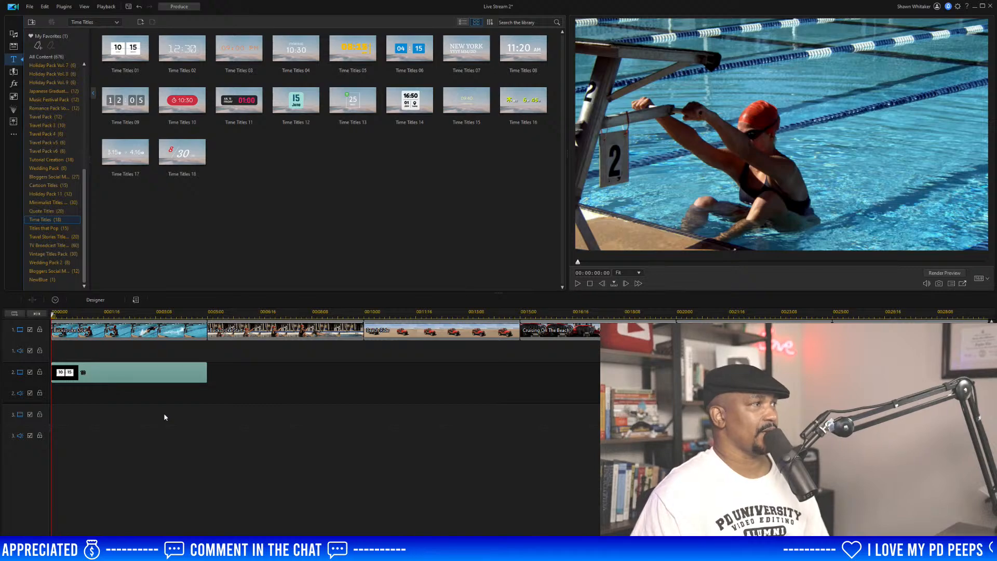
key(space)
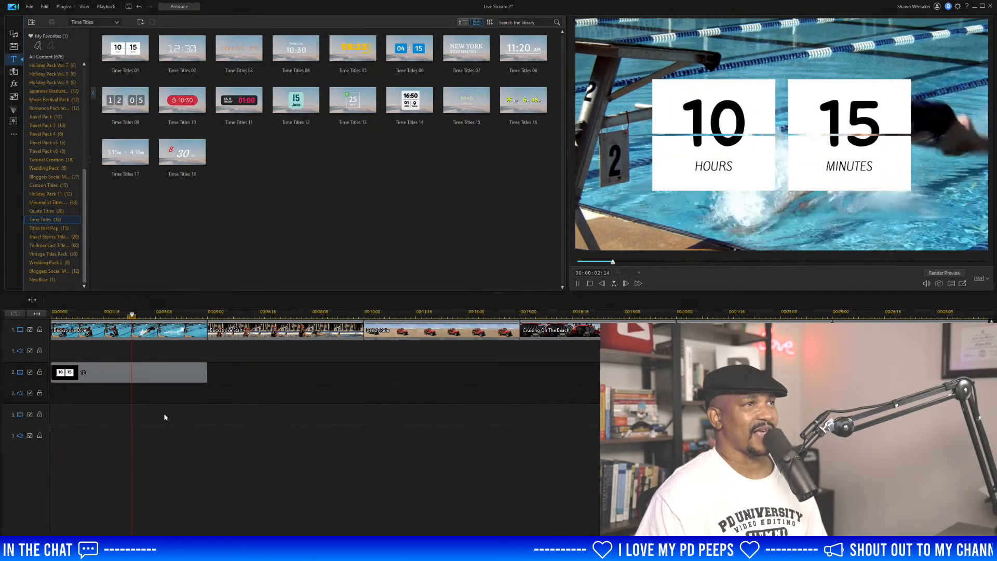
key(space)
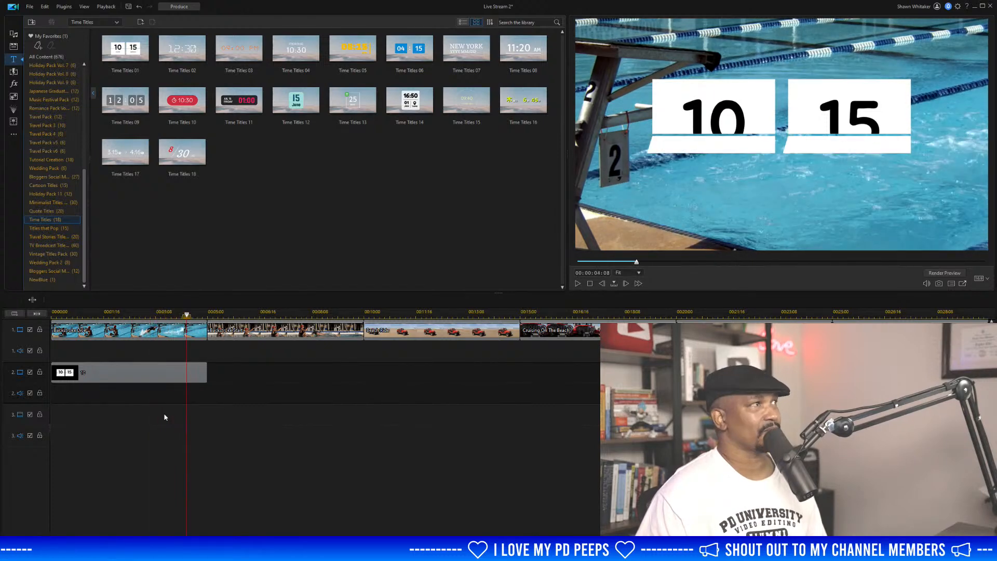
Step: Add Time Titles 07 to video track 2 at the start of the Beach Ride clip and play it back
drag(464, 45, 365, 381)
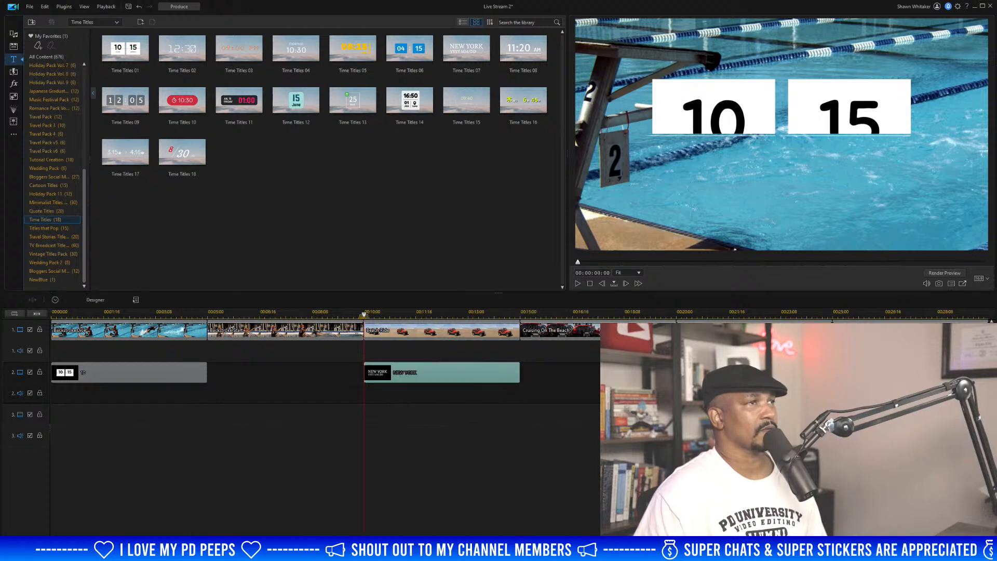
key(space)
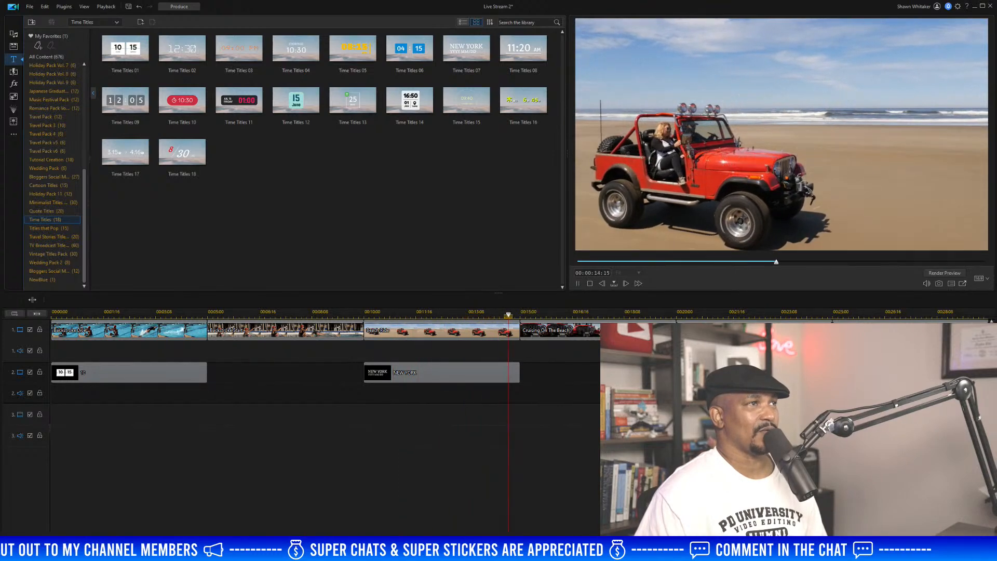
key(space)
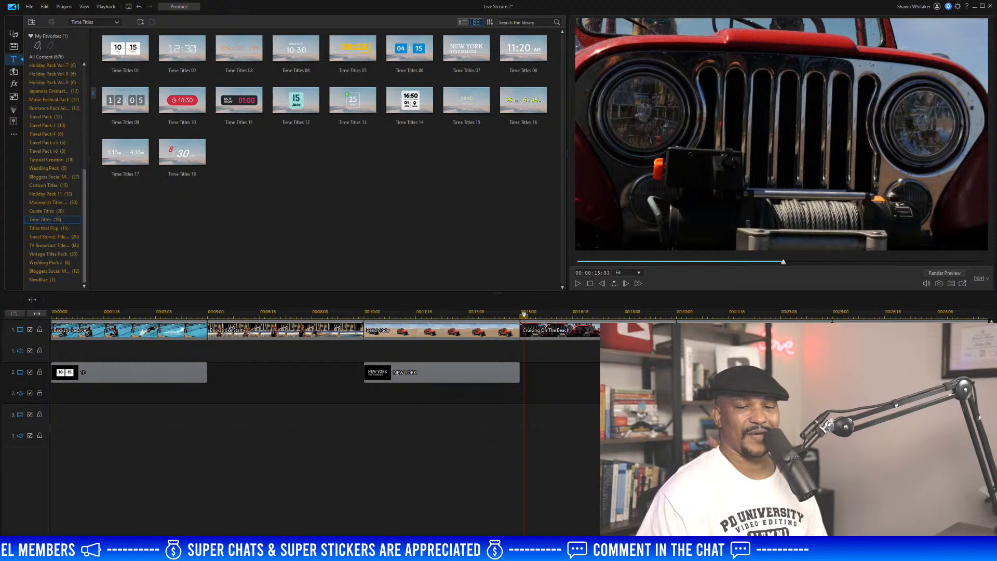
Step: Add Time Titles 18 to video track 2 at the start of the Hip Sway clip and play it back
click(182, 152)
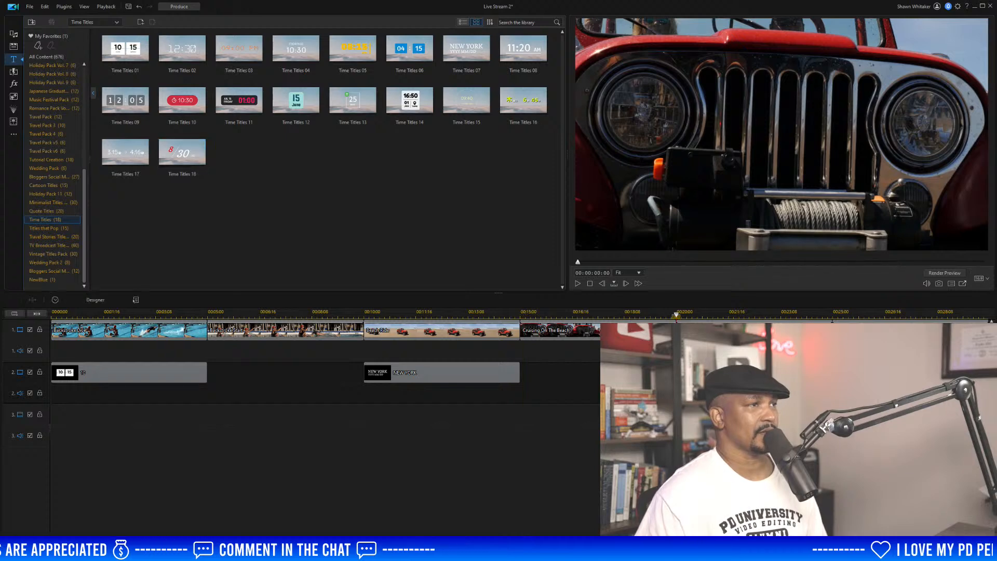
key(space)
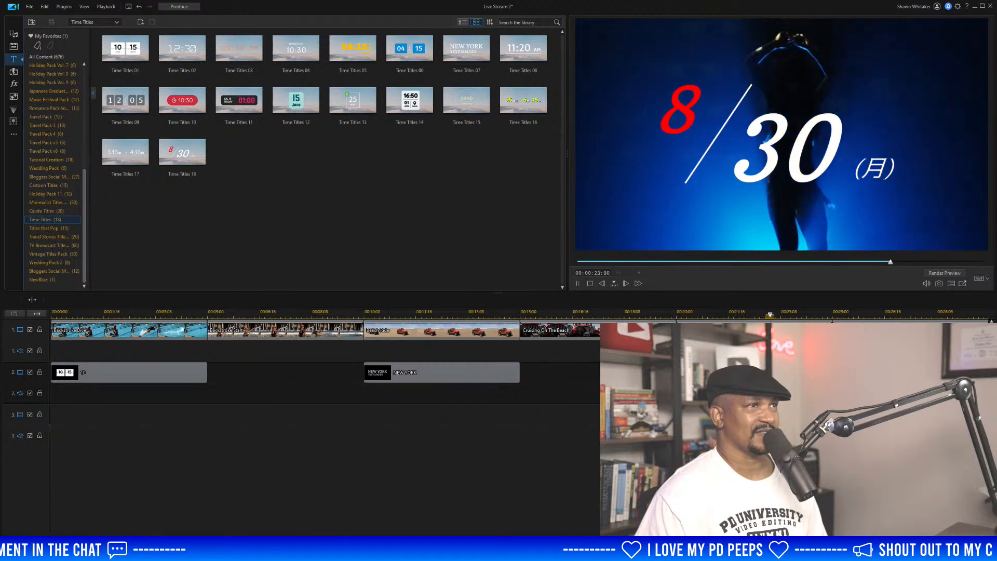
key(space)
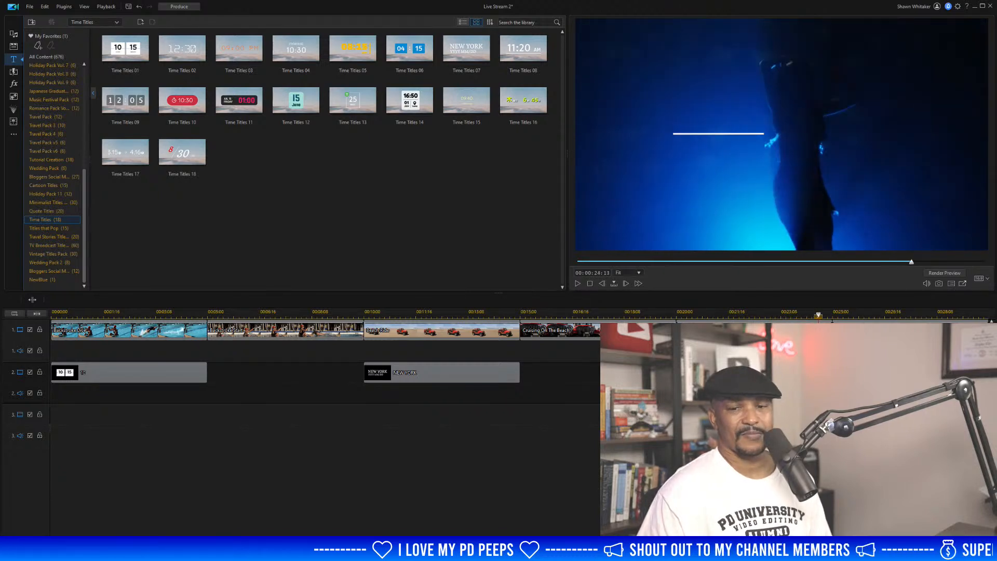
Step: Preview the remaining time title templates, including Time Titles 16 back to 11, 08, 18 and 17
click(522, 102)
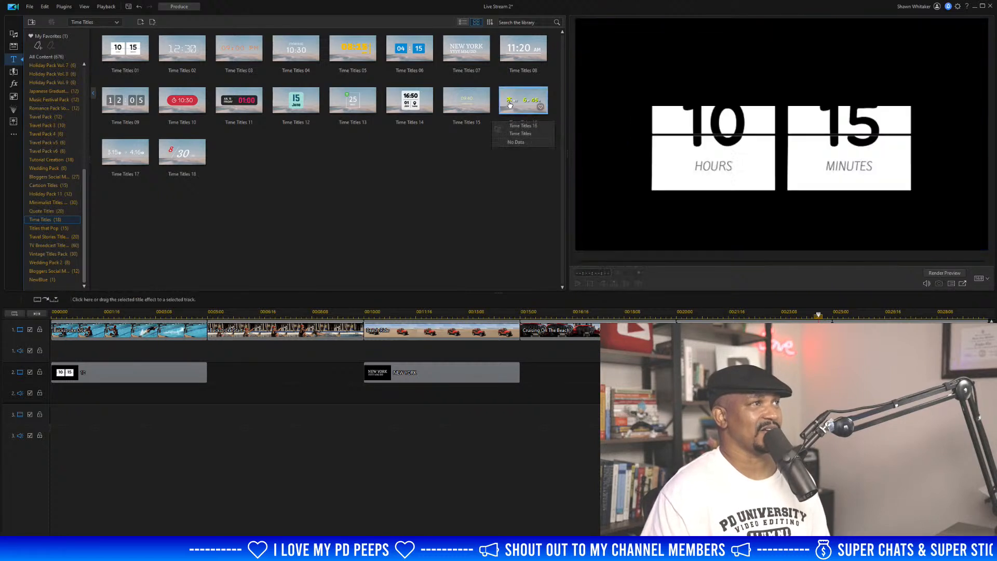
click(460, 109)
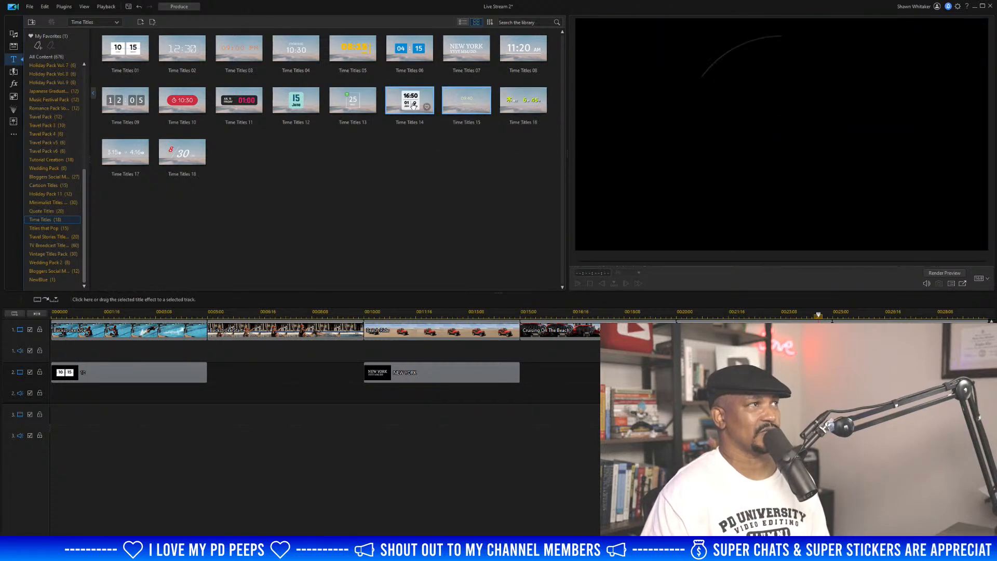
click(415, 105)
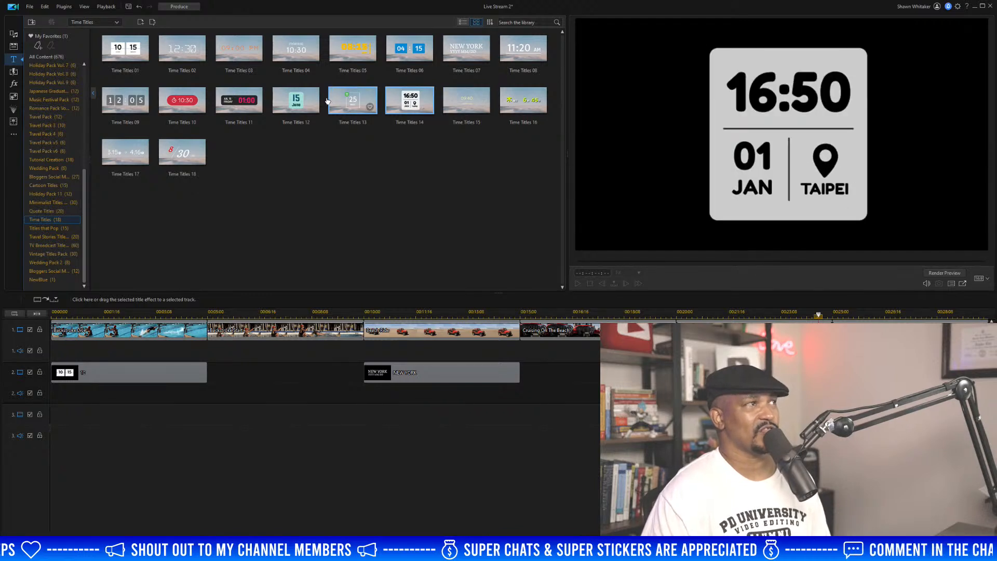
click(345, 100)
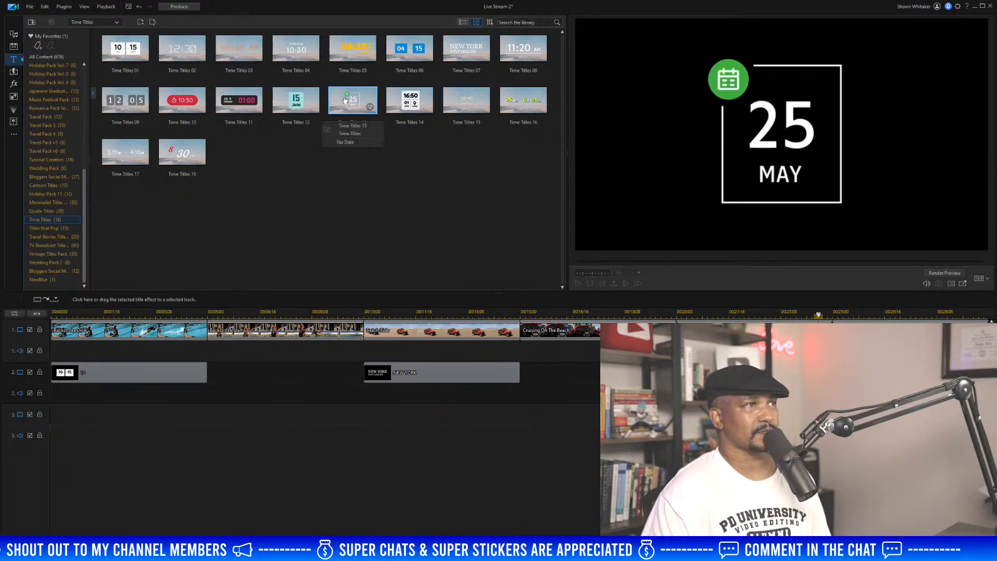
click(289, 102)
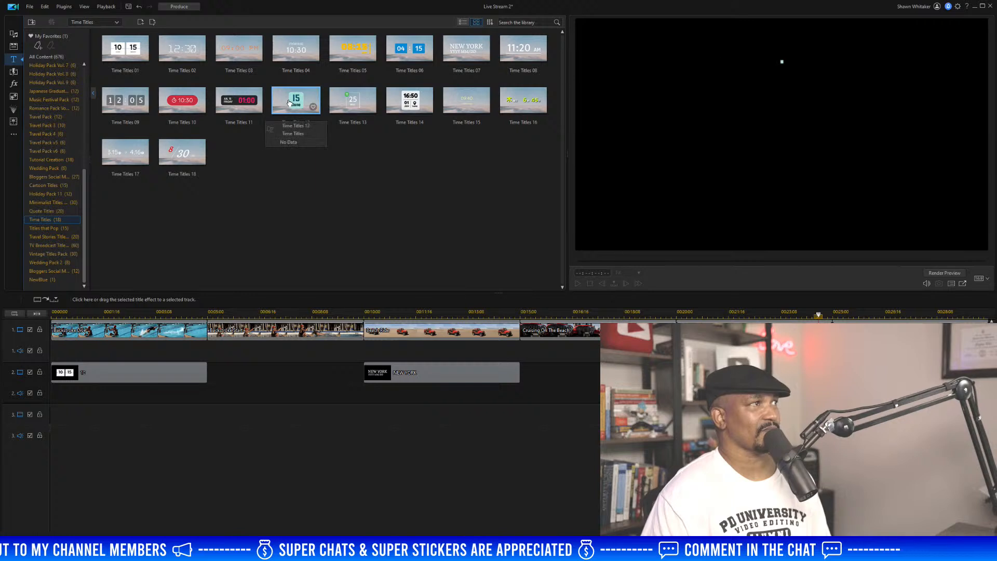
click(245, 105)
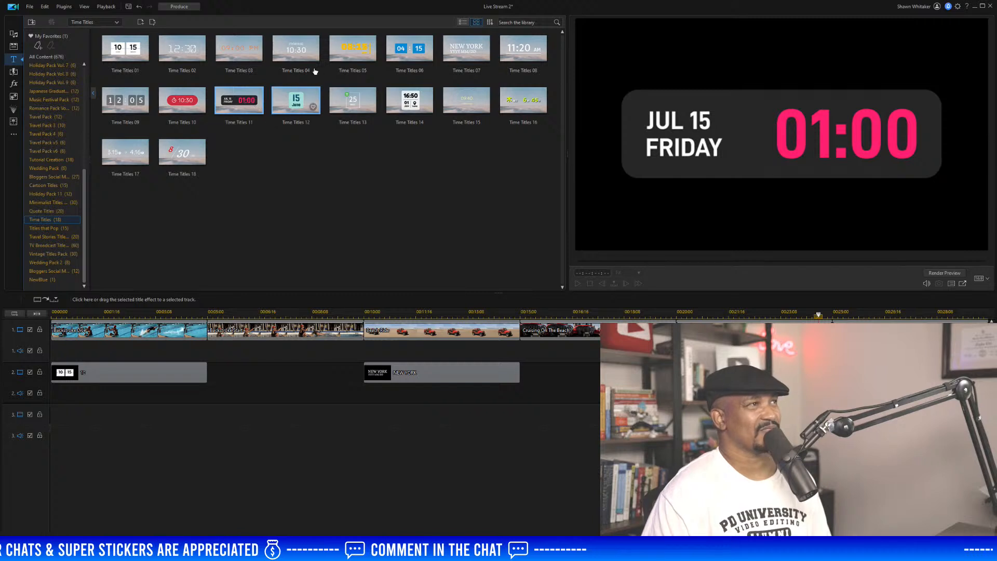
click(528, 48)
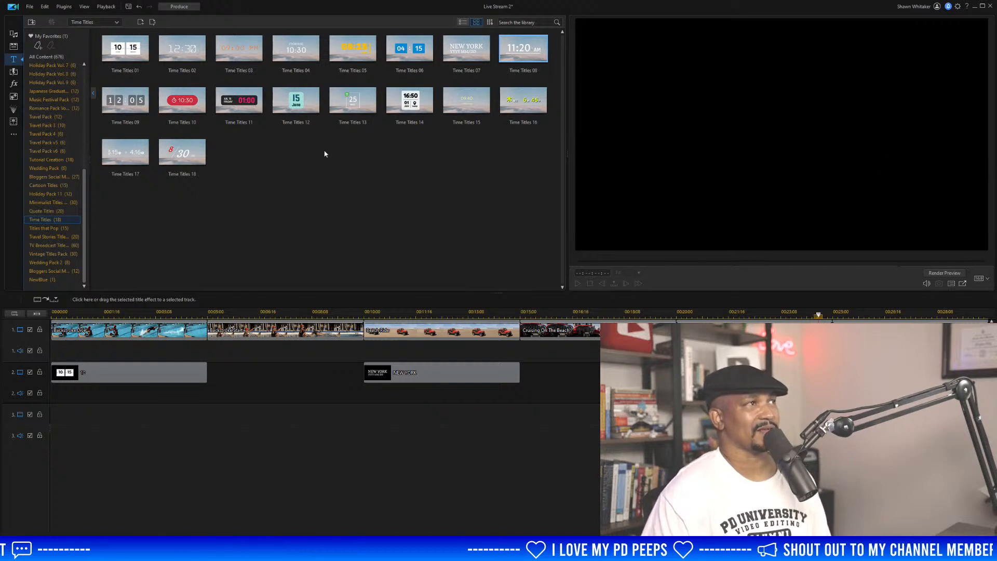
click(232, 100)
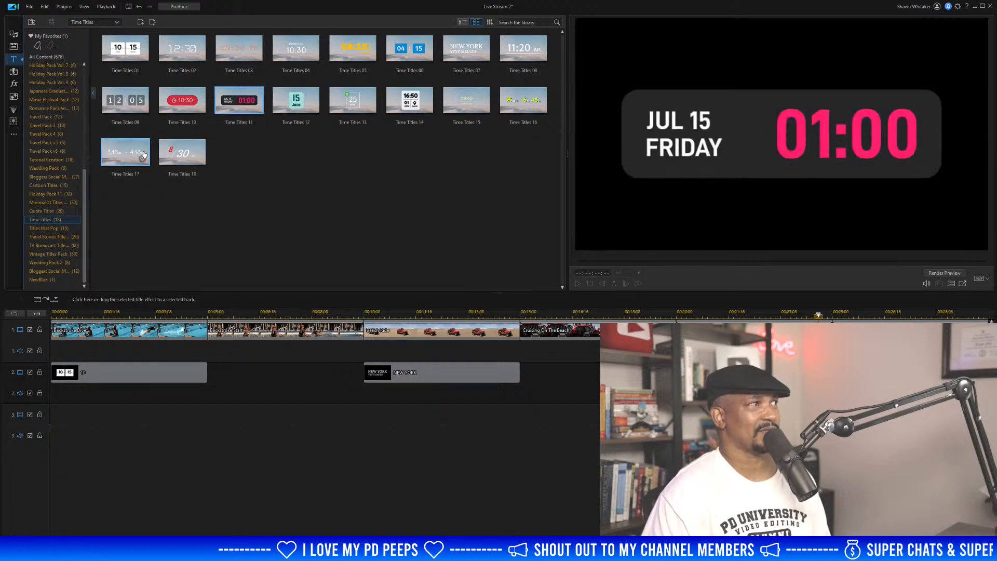
click(177, 154)
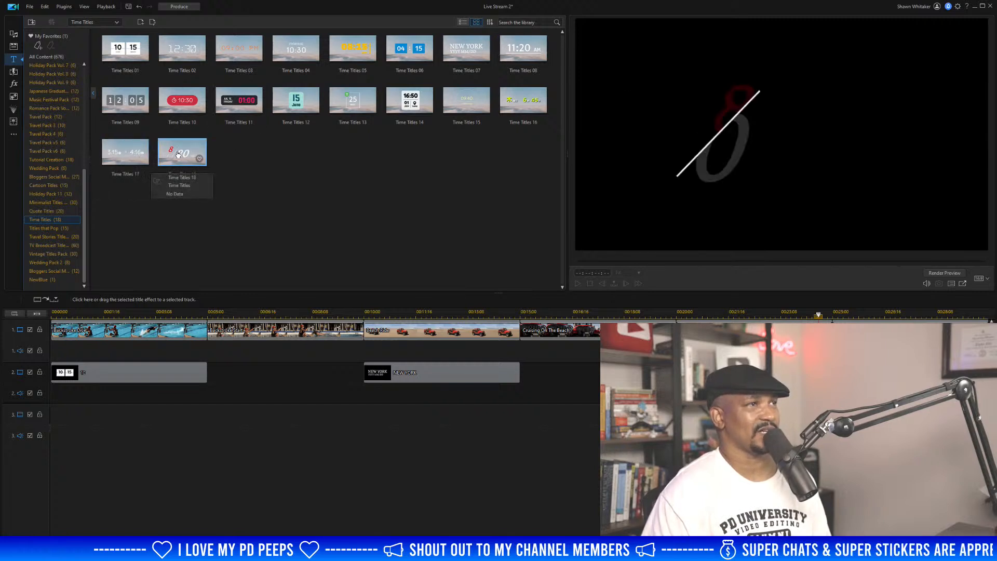
click(132, 154)
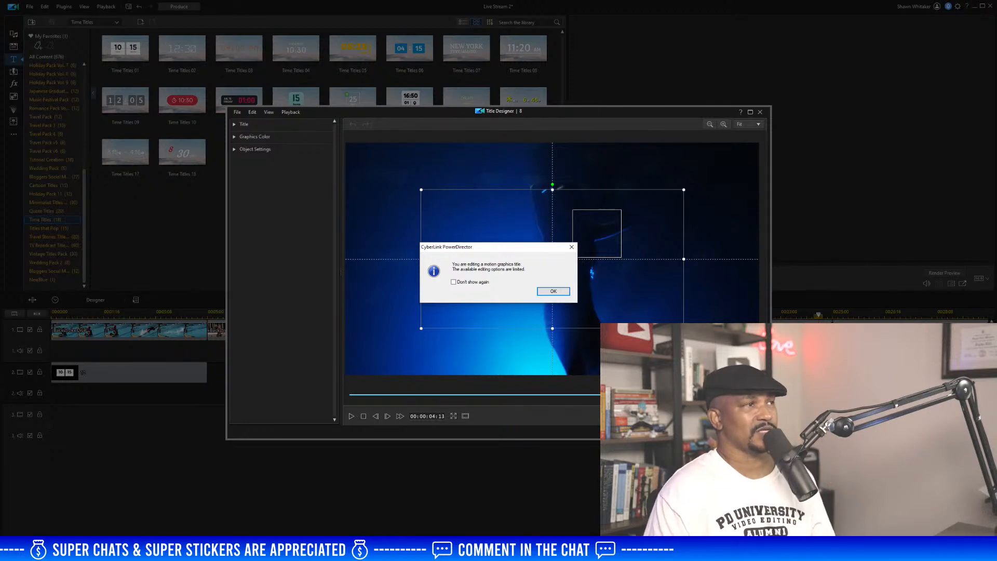
Step: Examine the title, graphics color and object settings of the 8/30 motion graphics title in Title Designer, and close it
click(553, 291)
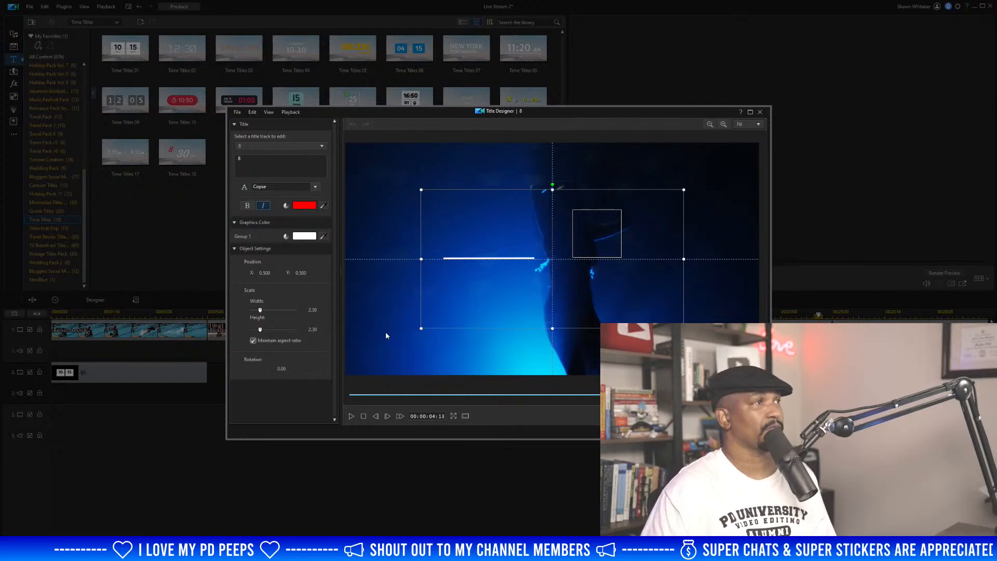
click(761, 113)
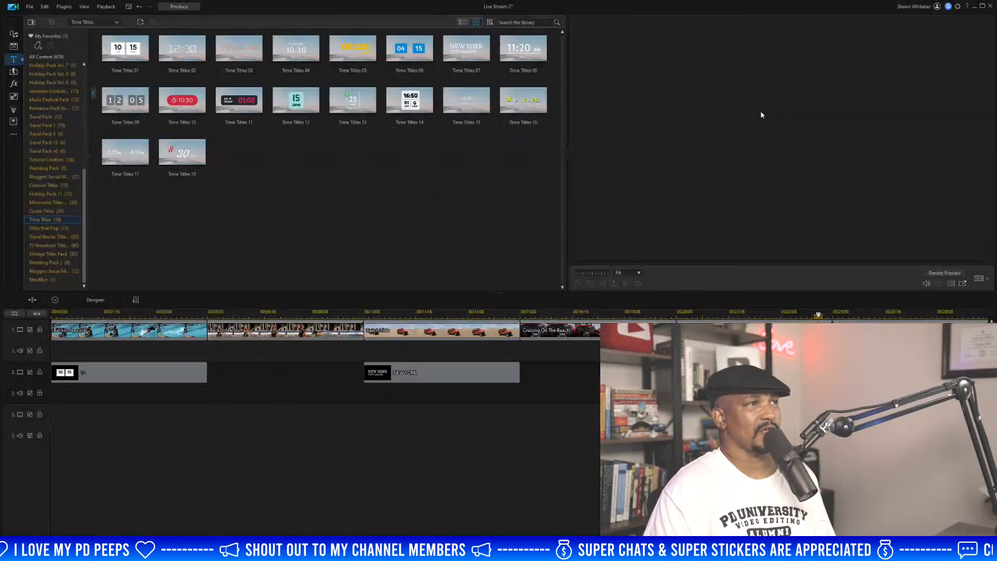
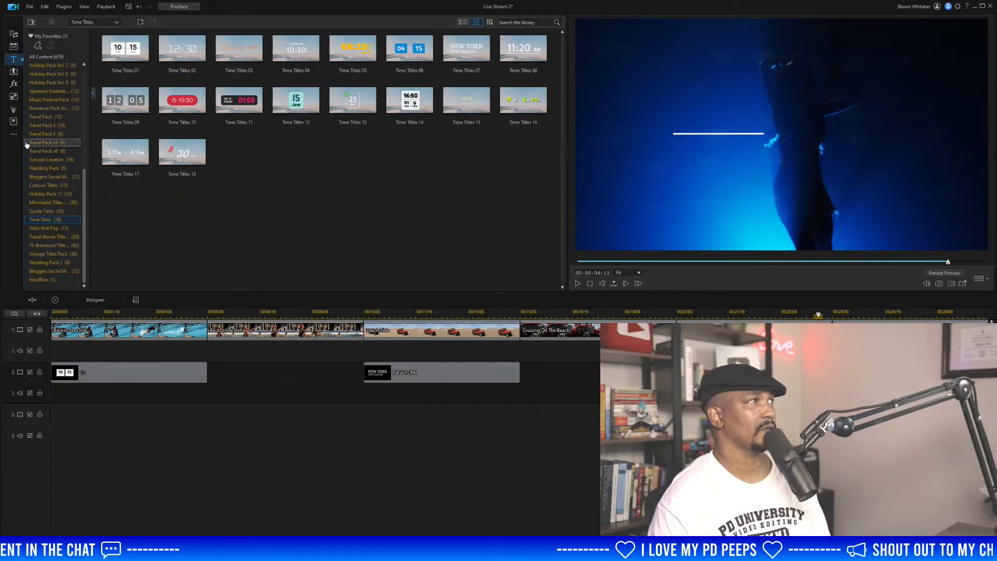
Step: Search all title content for "fire" and preview the Sakura Fireworks title
click(45, 57)
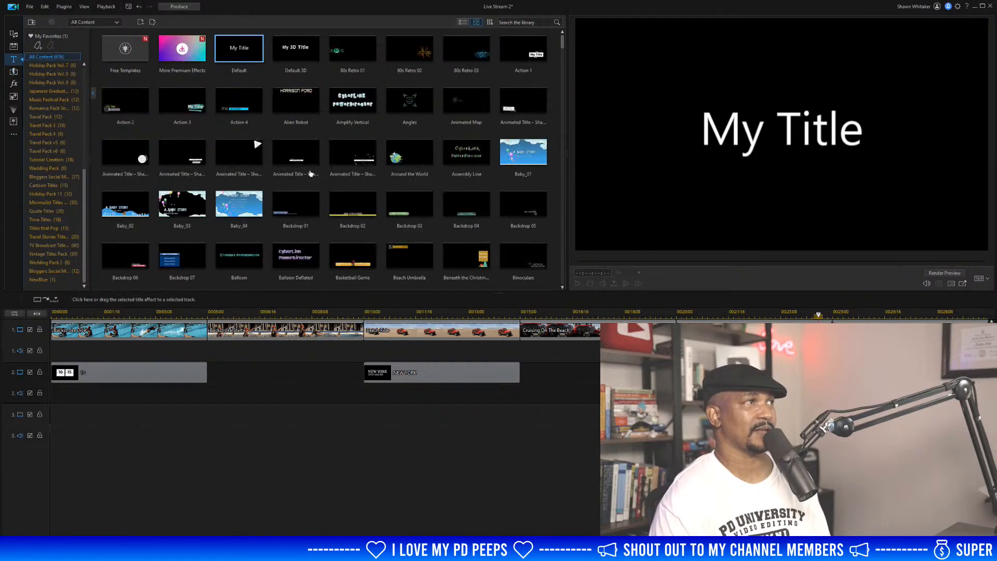
click(532, 23)
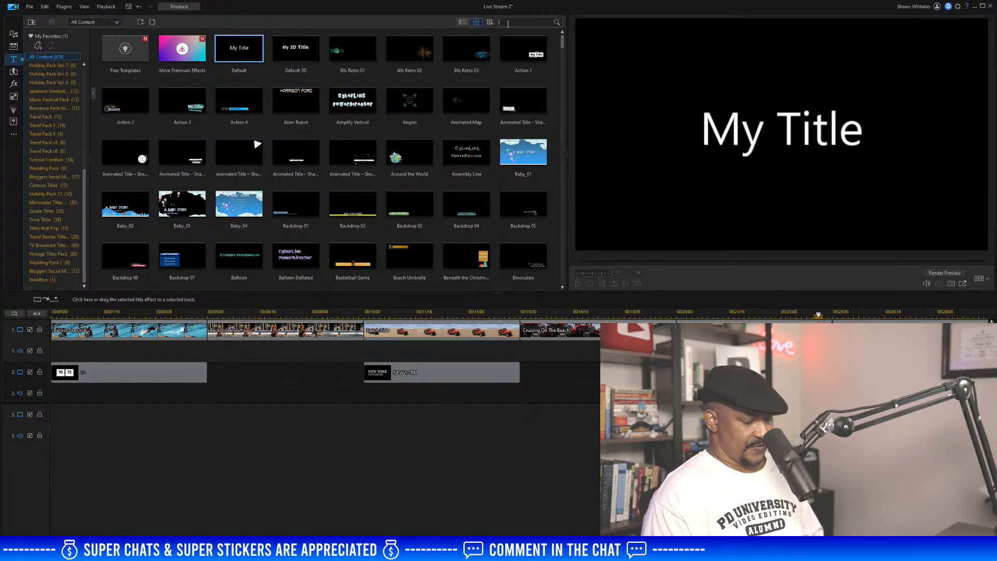
key(Return)
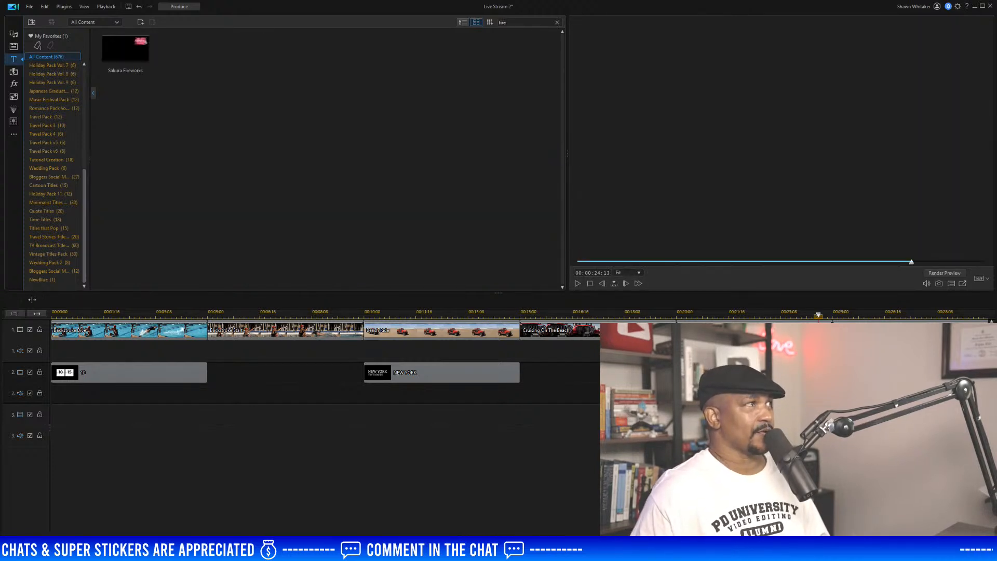
click(124, 60)
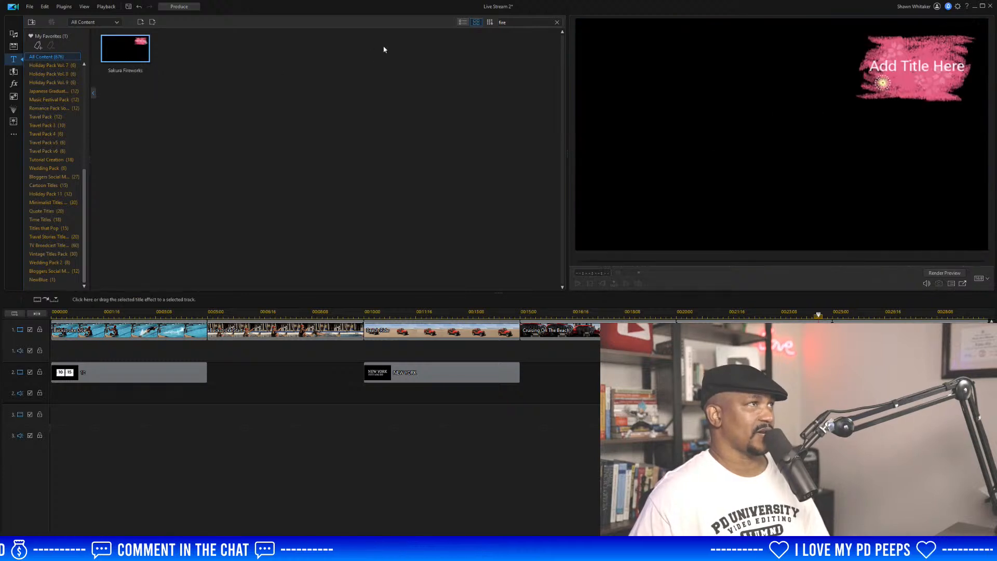
Step: Search all title content for "glitch"
double_click(512, 23)
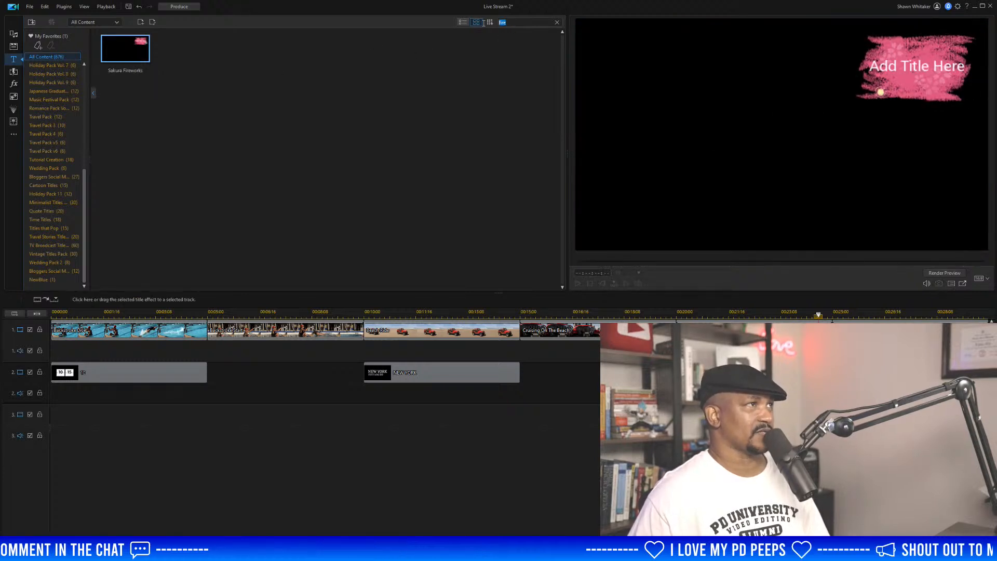
text(glitch)
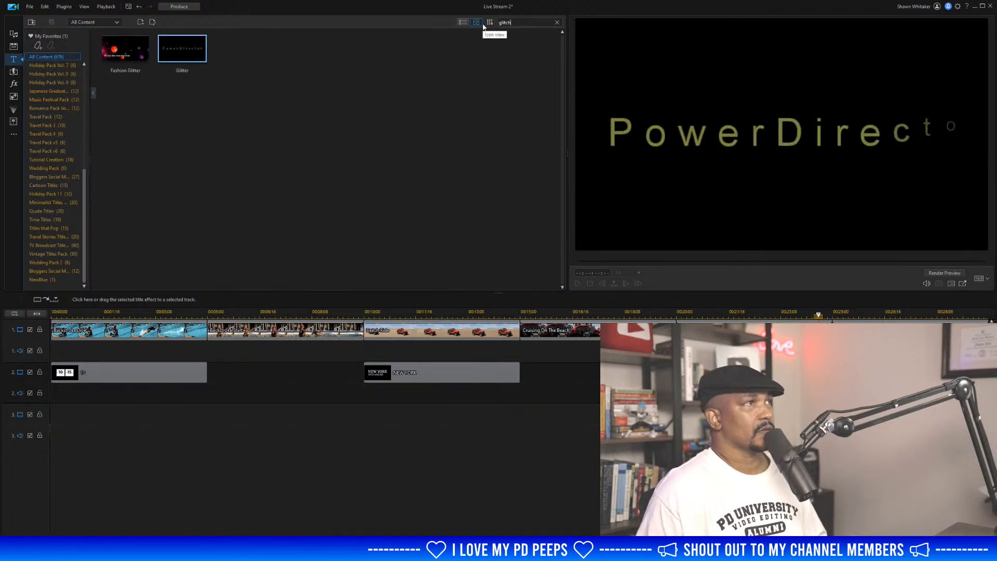
key(Return)
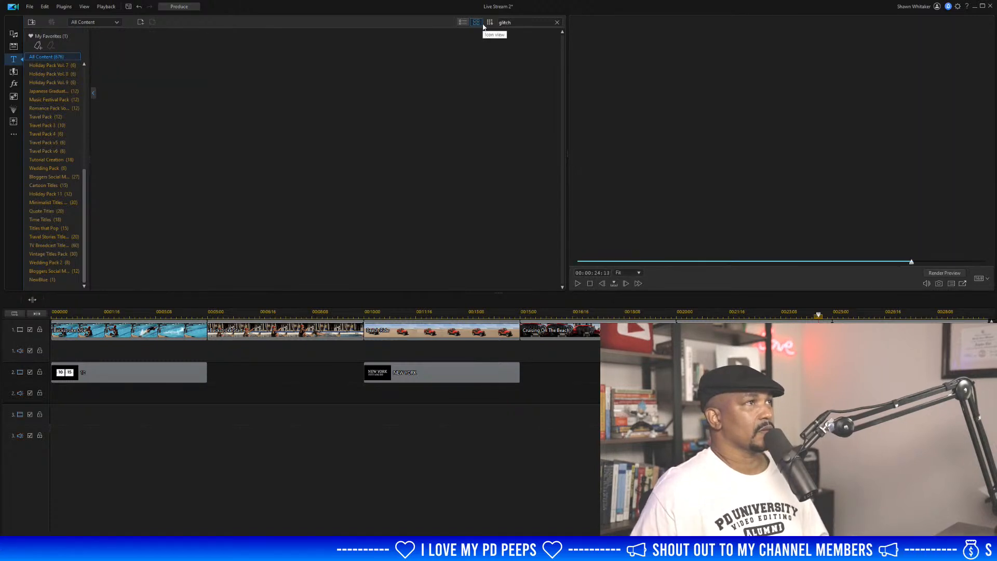
Step: Search all title content for "comic" and clear the search text
double_click(524, 23)
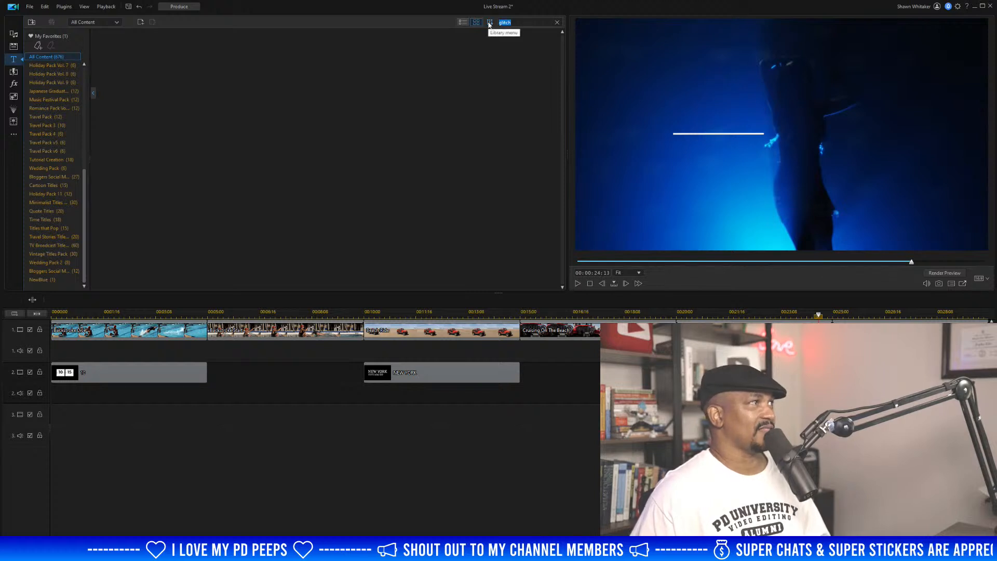
text(comic)
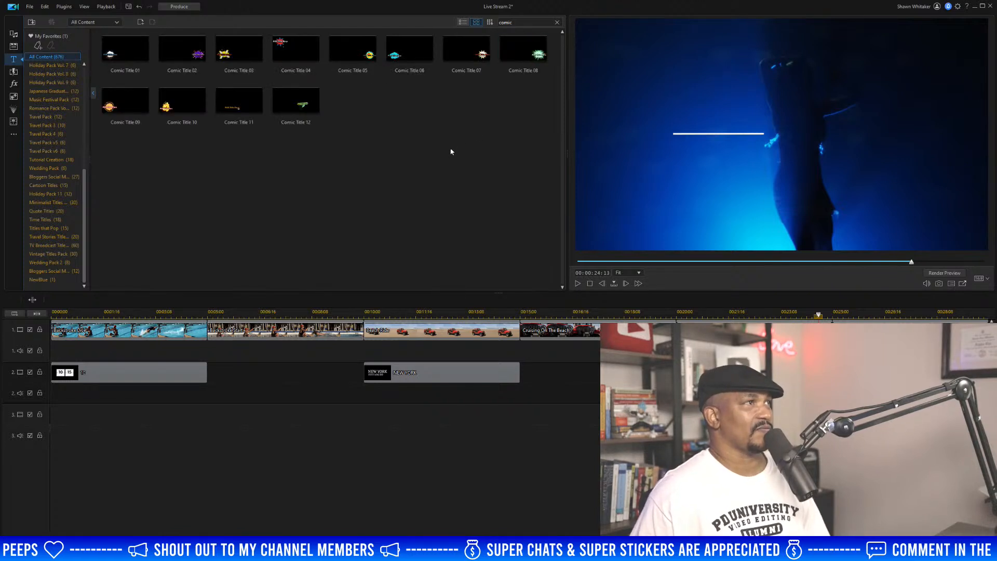
click(525, 24)
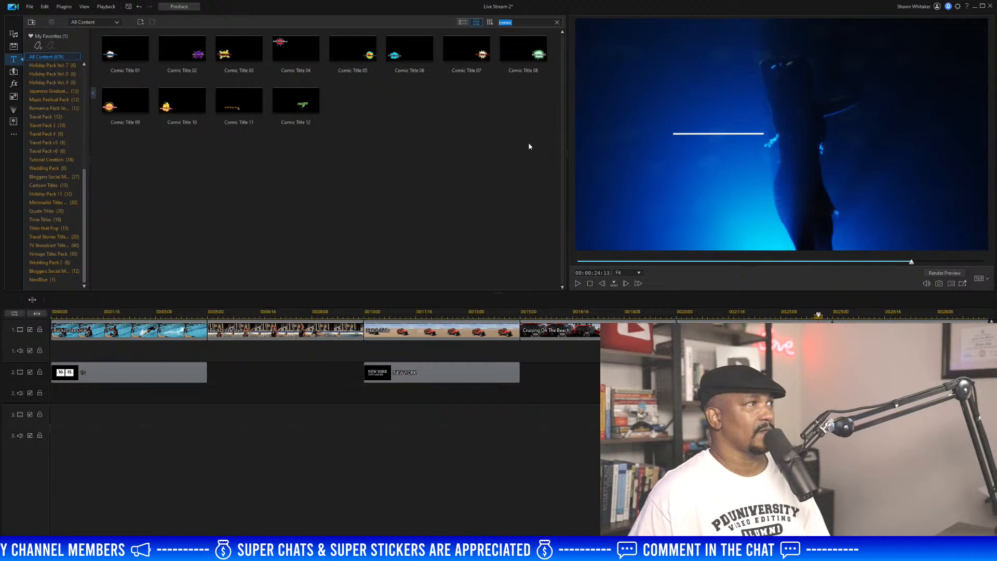
key(BackSpace)
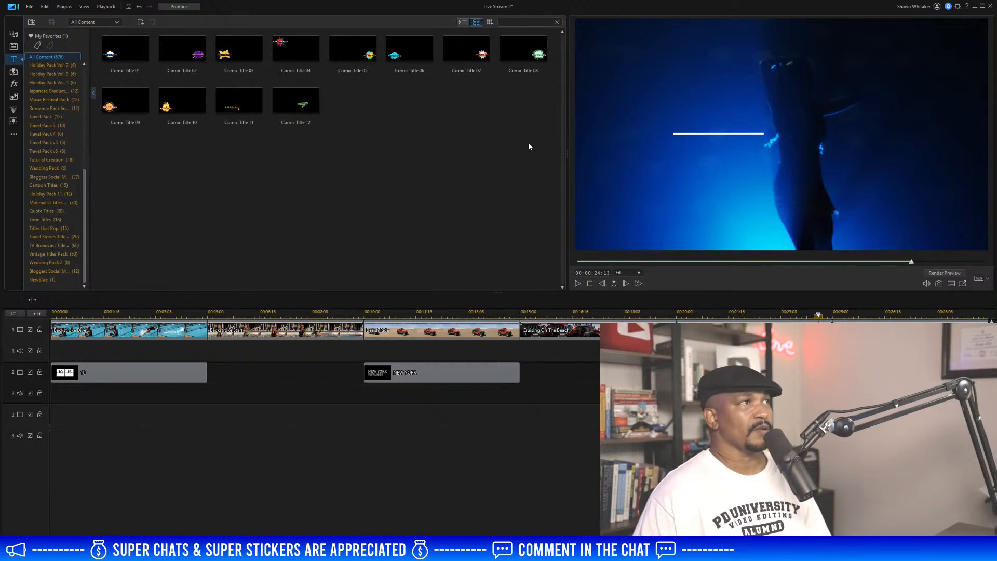